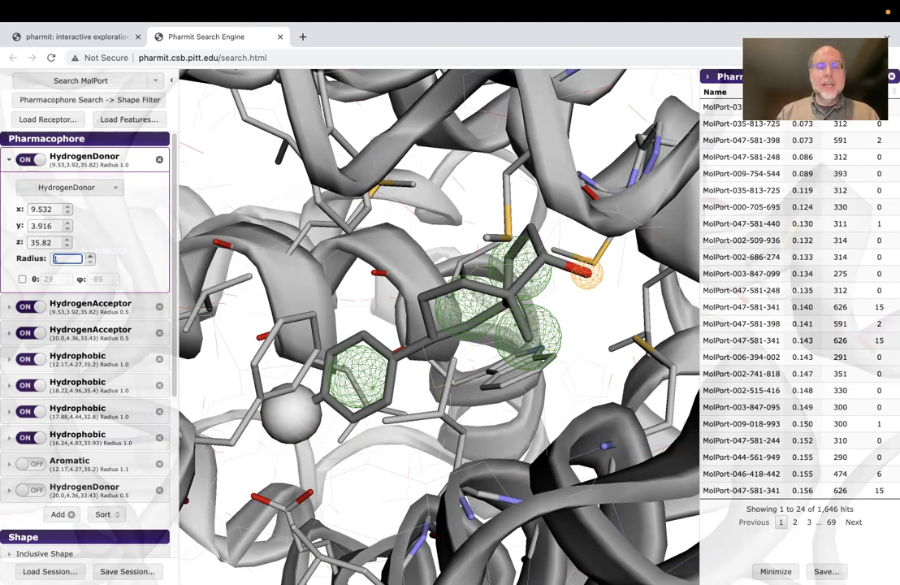
- Try the HydrogenDonor θ 29/φ -89 direction constraint, then remove it and collapse the feature
click(22, 278)
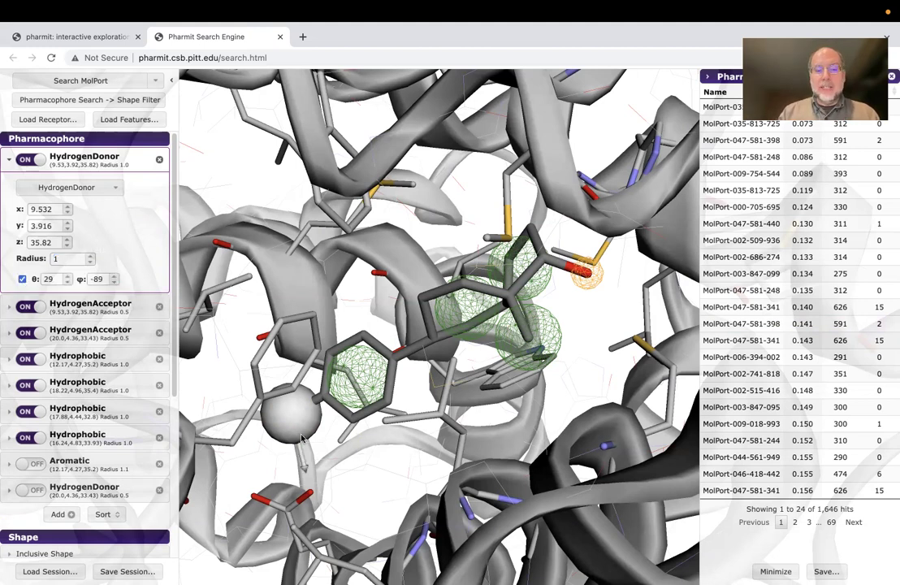
drag(332, 424, 383, 483)
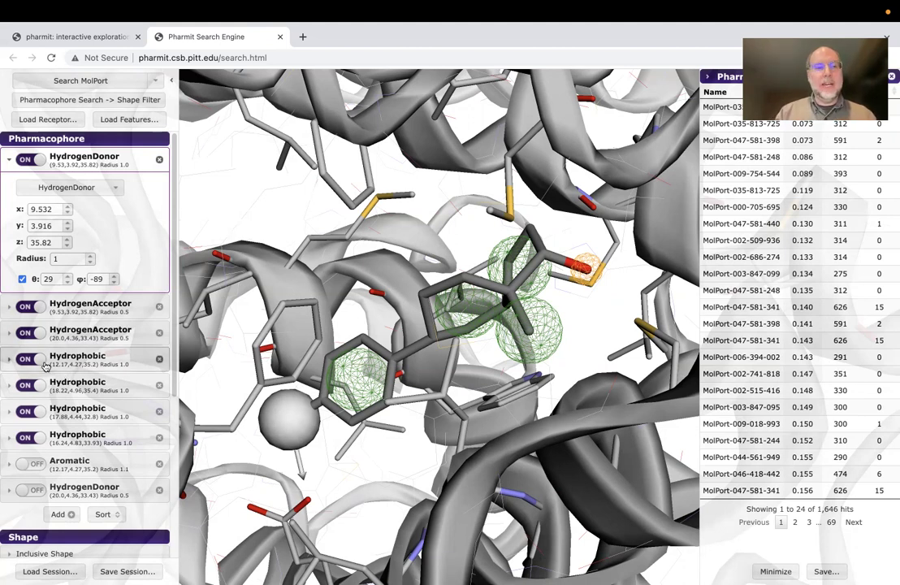
click(22, 278)
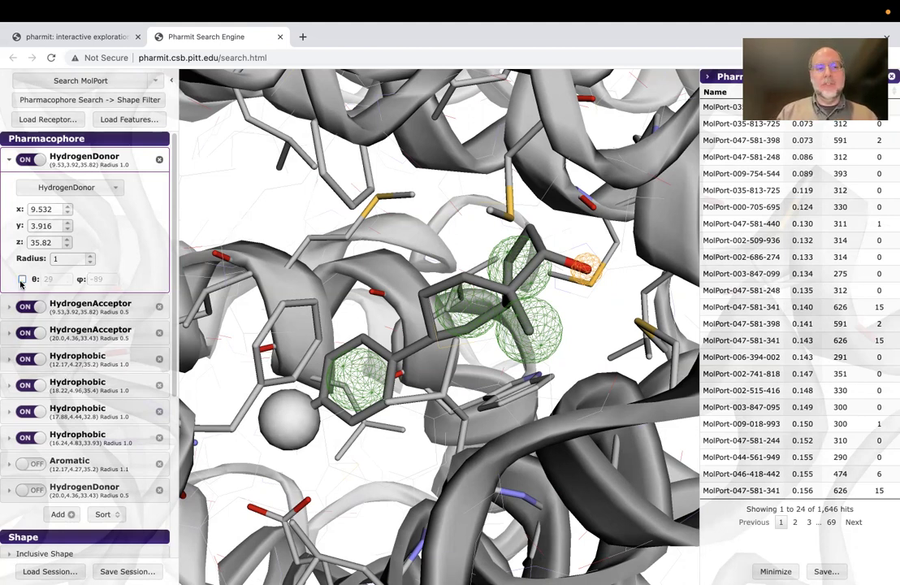
click(116, 165)
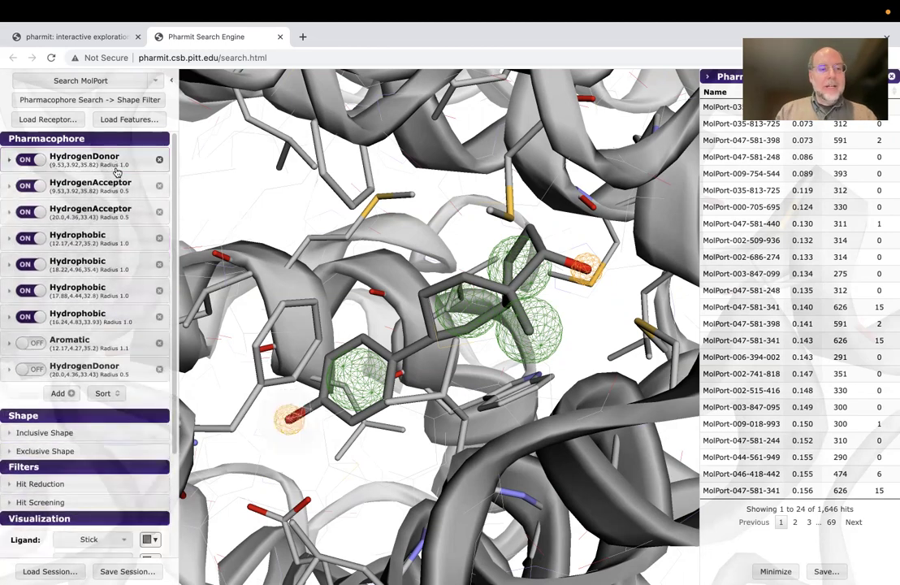
- Sort features by type, order hits by Mass descending, and view top hit MolPort-046-836-816
click(104, 394)
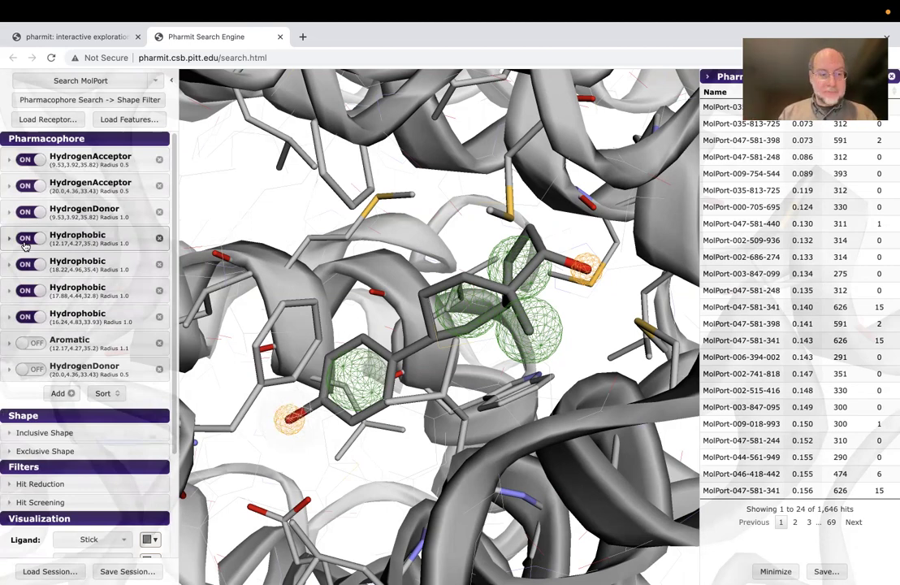
scroll(97, 330, down, 3)
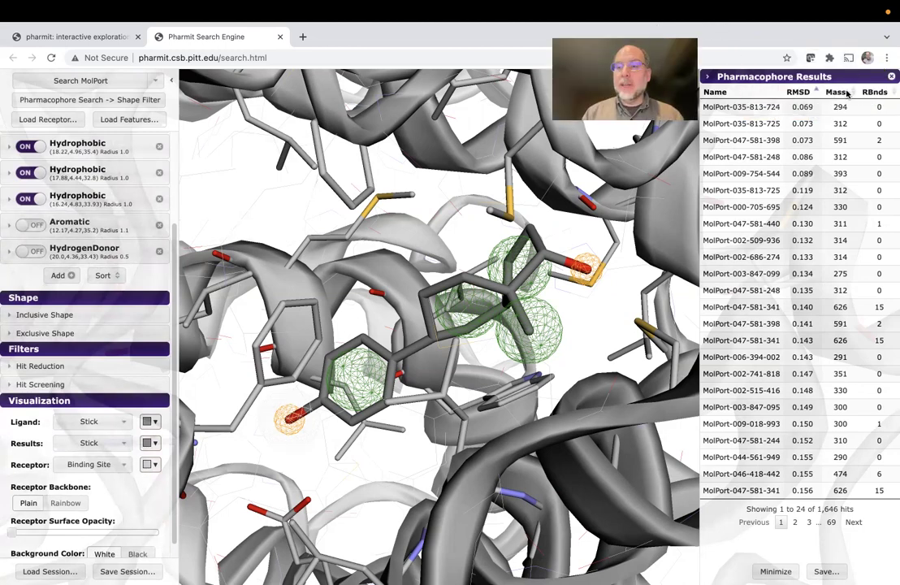
click(840, 93)
click(842, 95)
click(845, 106)
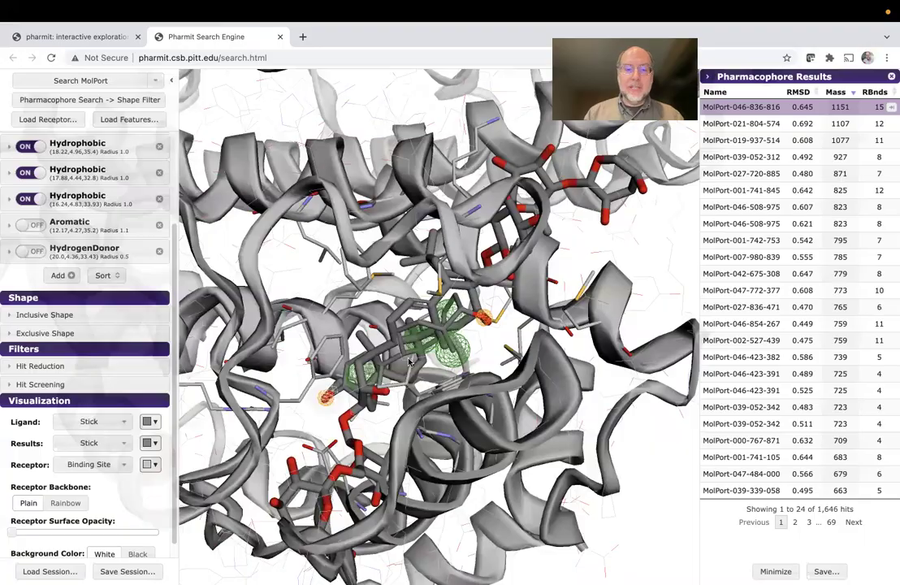
drag(411, 362, 411, 391)
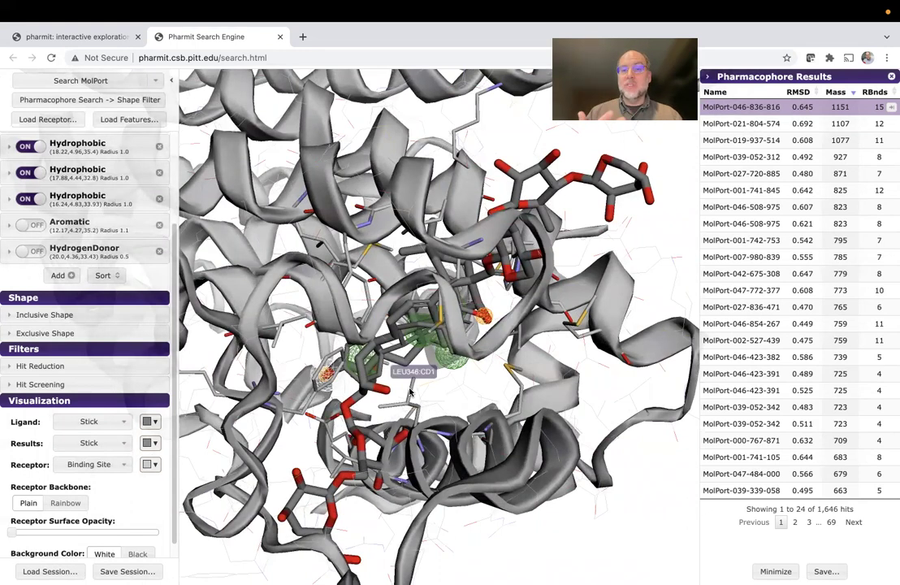
- Set the Exclusive Shape type to Receptor (after trying Spheres), with tolerance 1
click(112, 335)
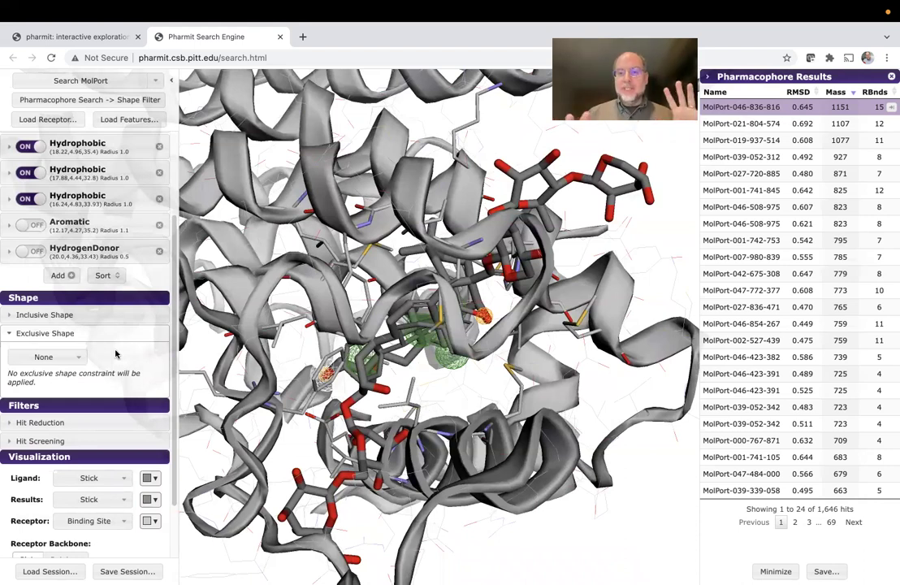
click(59, 356)
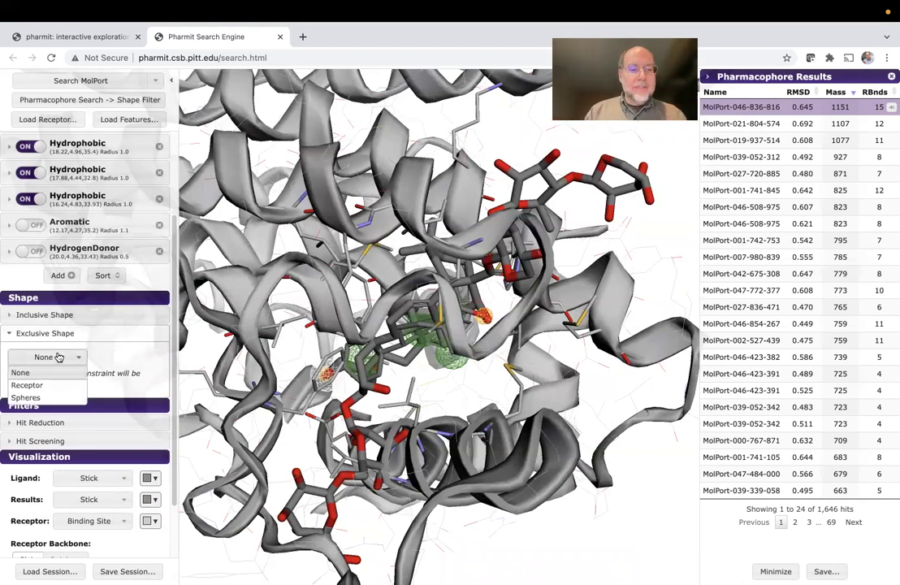
click(61, 396)
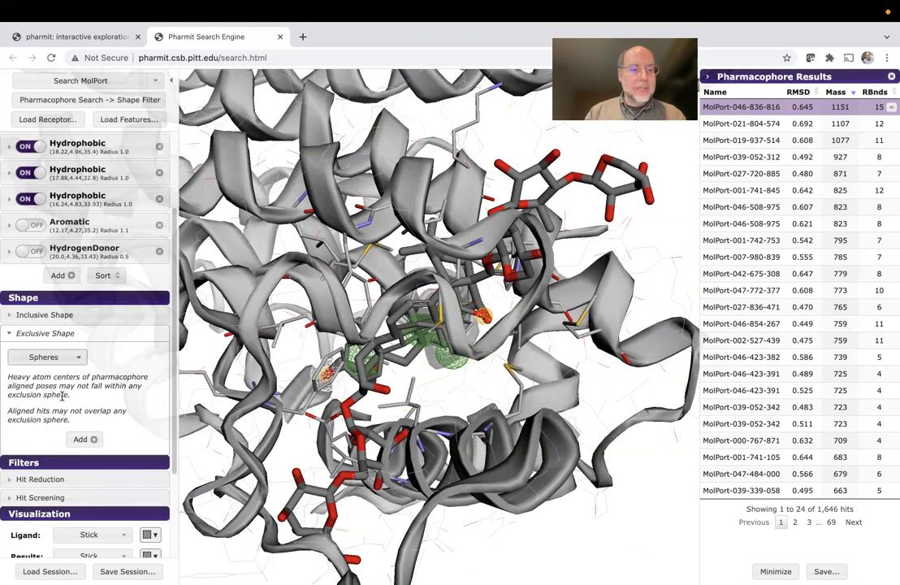
click(52, 356)
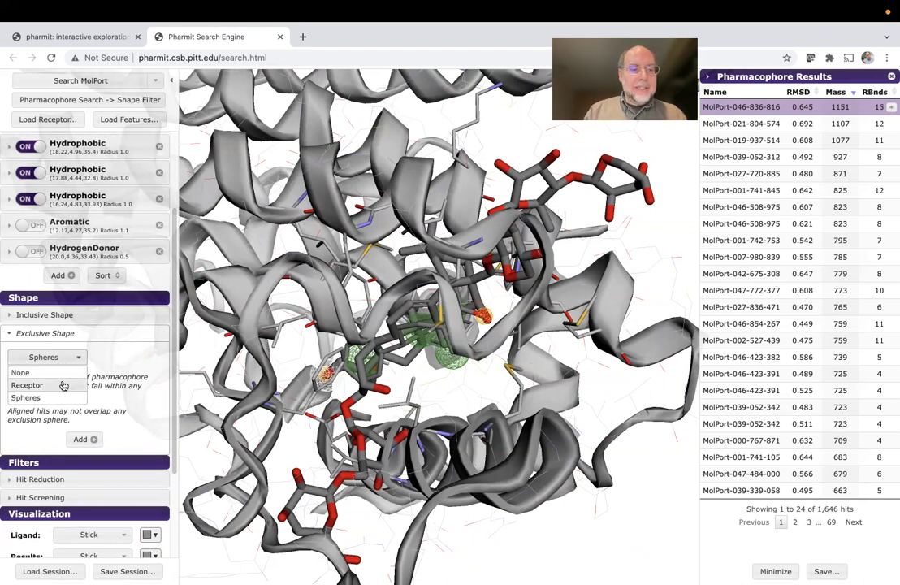
click(63, 386)
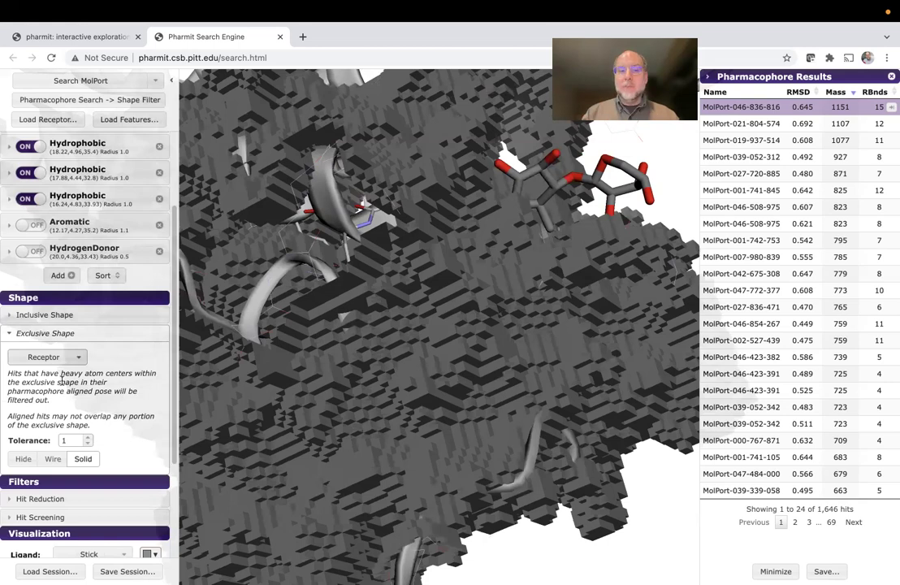
- Raise exclusive shape tolerance to 1.5, hide the shape, and rerun the MolPort search (663 hits)
click(87, 438)
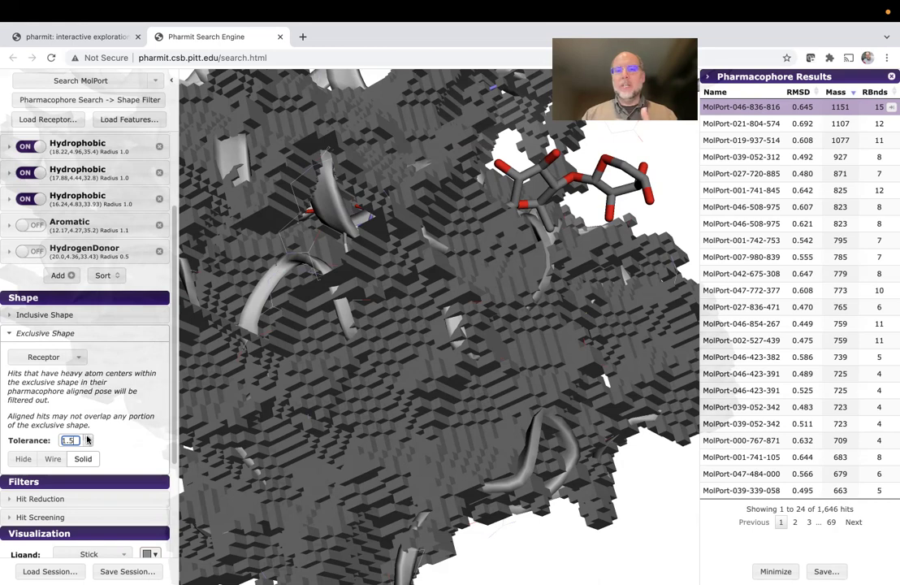
click(21, 463)
click(53, 82)
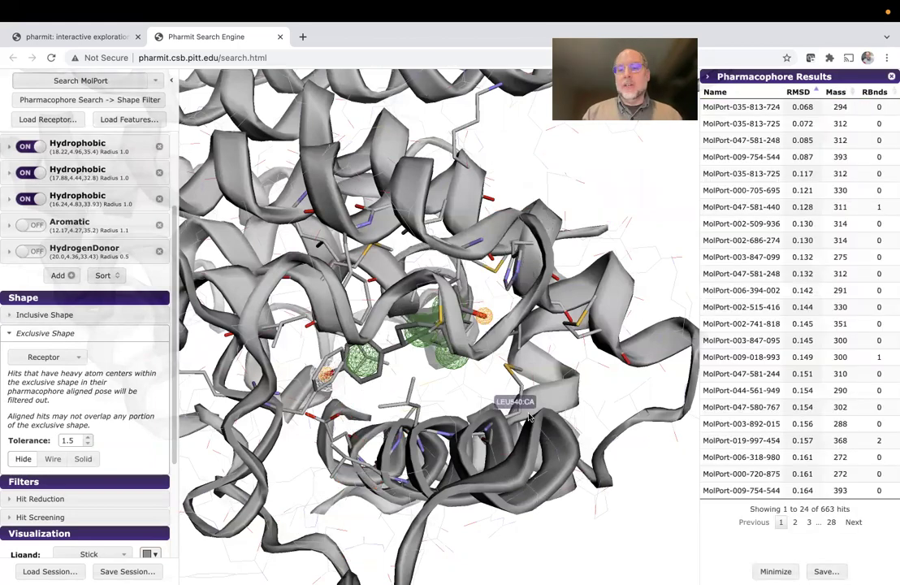
- Review the 663 receptor-constrained hits and scroll the sidebar down to the Filters section
mouse_move(837, 508)
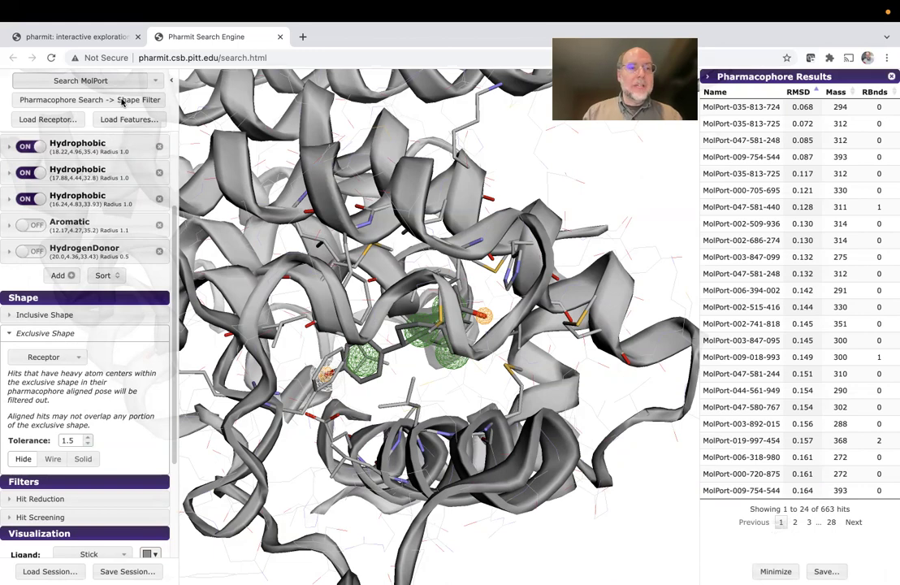
mouse_move(615, 23)
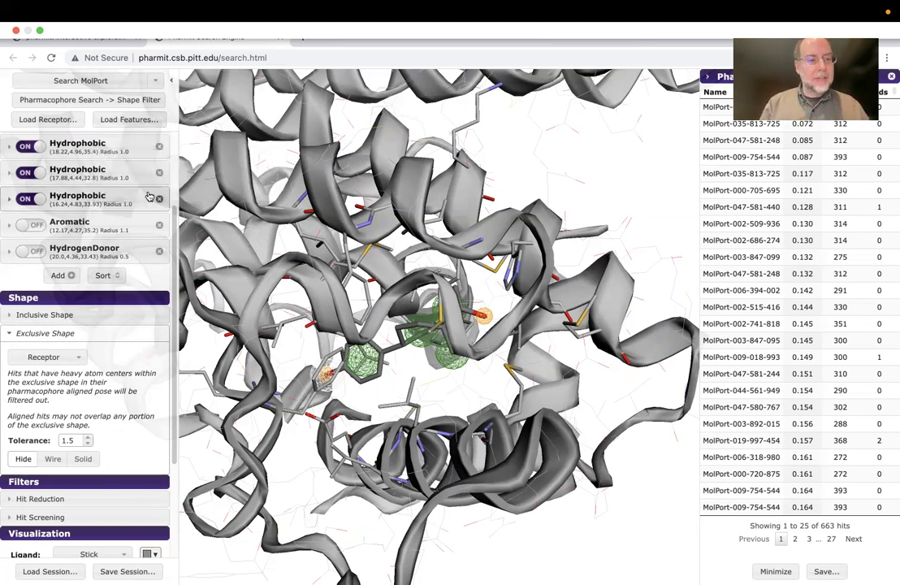
scroll(151, 195, down, 3)
scroll(150, 196, down, 2)
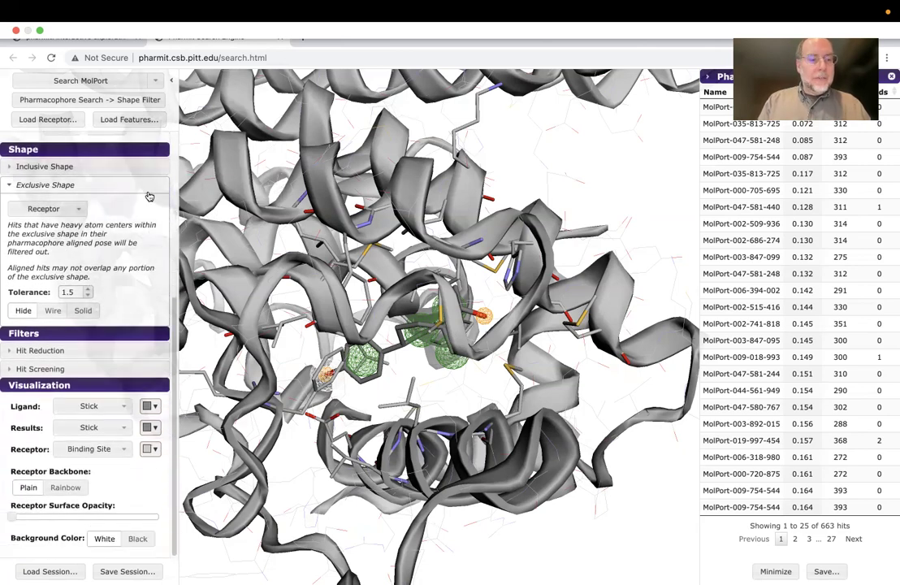
- Set Hit Reduction's Max Hits per Conf and Max Hits per Mol both to 1
click(67, 350)
scroll(68, 349, down, 2)
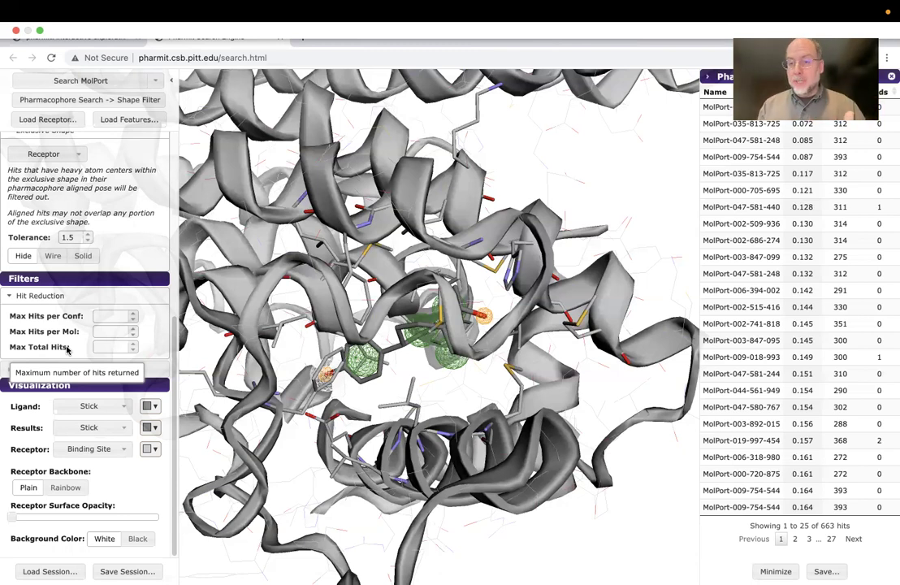
click(122, 316)
text(1)
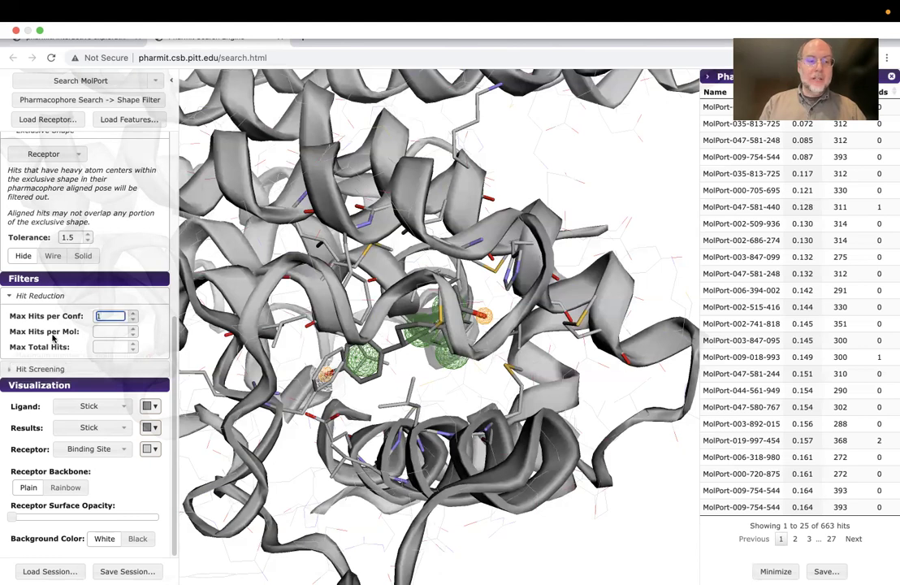
click(134, 329)
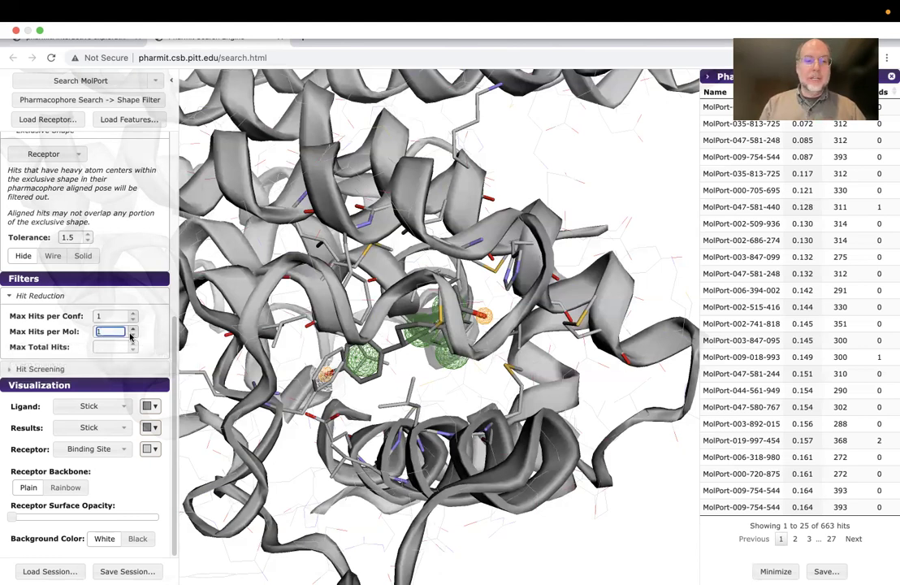
click(60, 296)
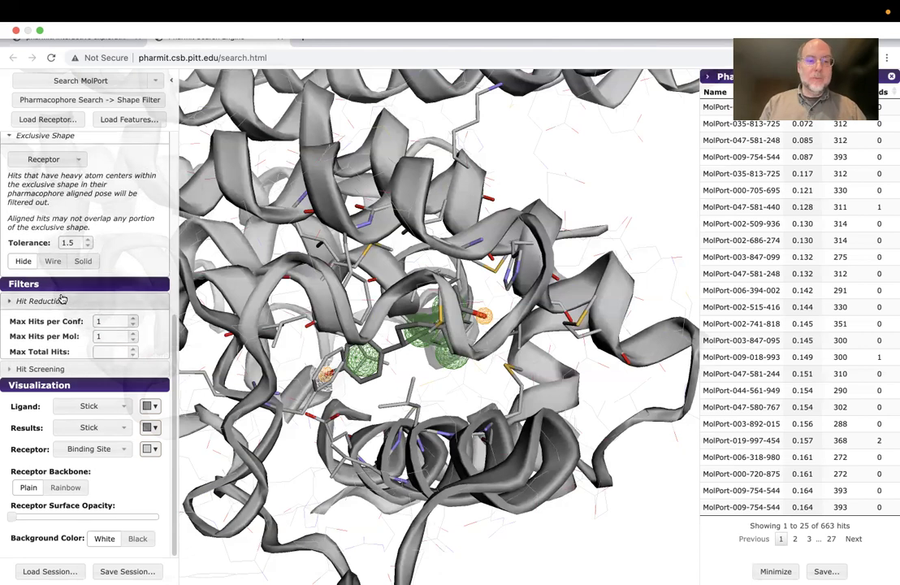
click(80, 368)
scroll(83, 372, down, 2)
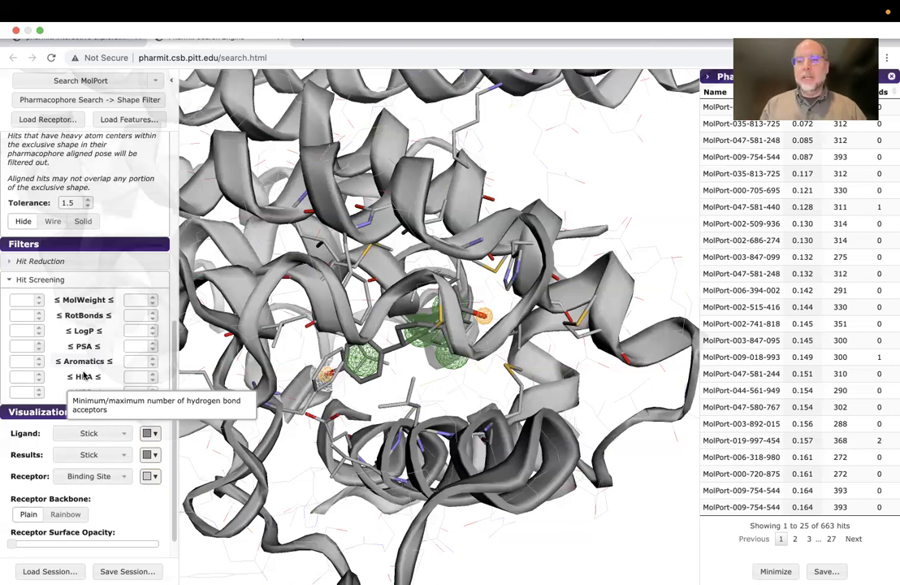
click(65, 281)
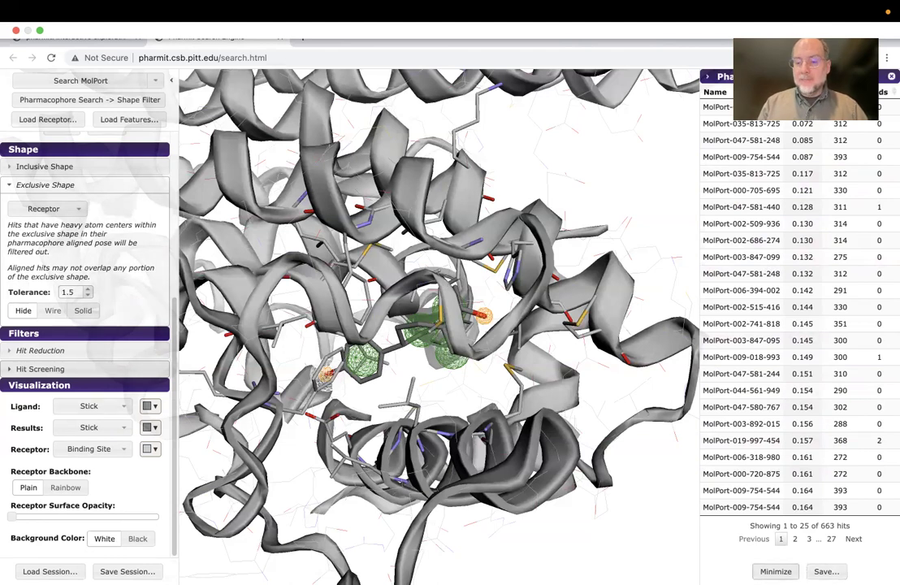
- Energy-minimize the hits and apply a Max mRMSD cutoff of 2, leaving 464 entries
click(776, 571)
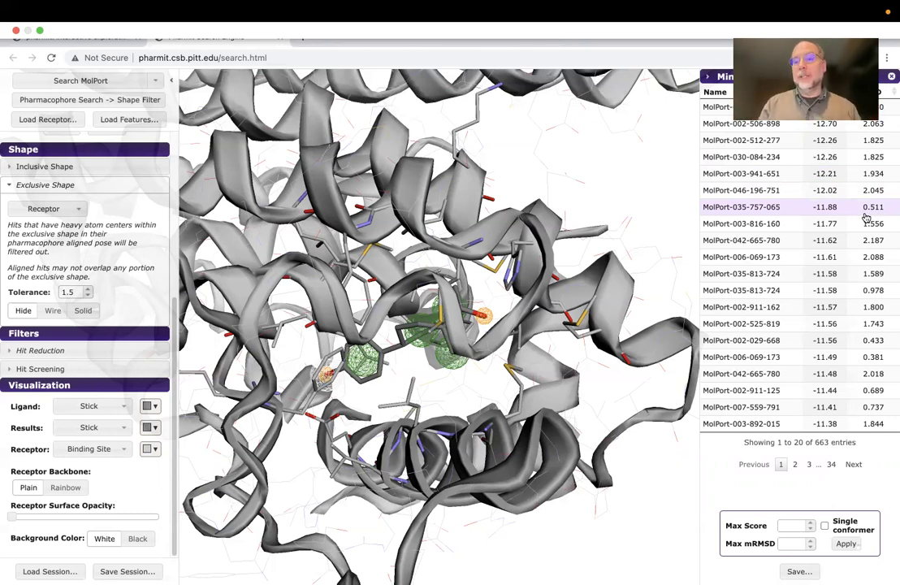
click(793, 542)
text(2)
click(844, 543)
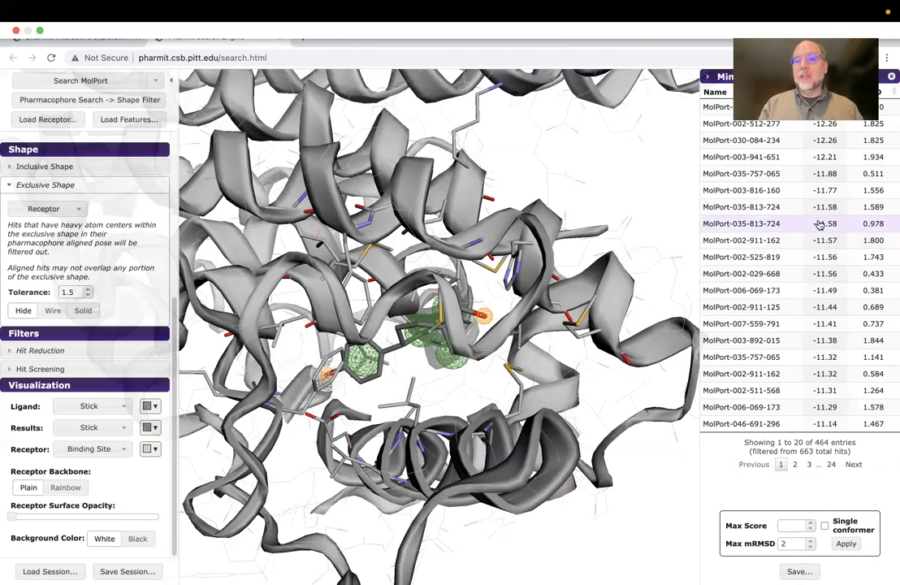
- Display minimized hit MolPort-003-941-651 in the binding site and rotate the view around it
click(821, 157)
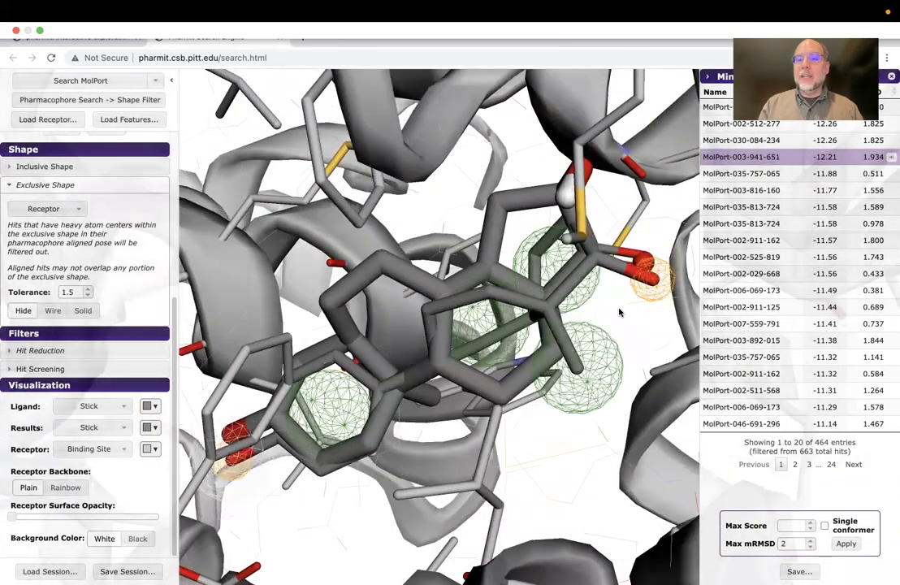
mouse_move(735, 163)
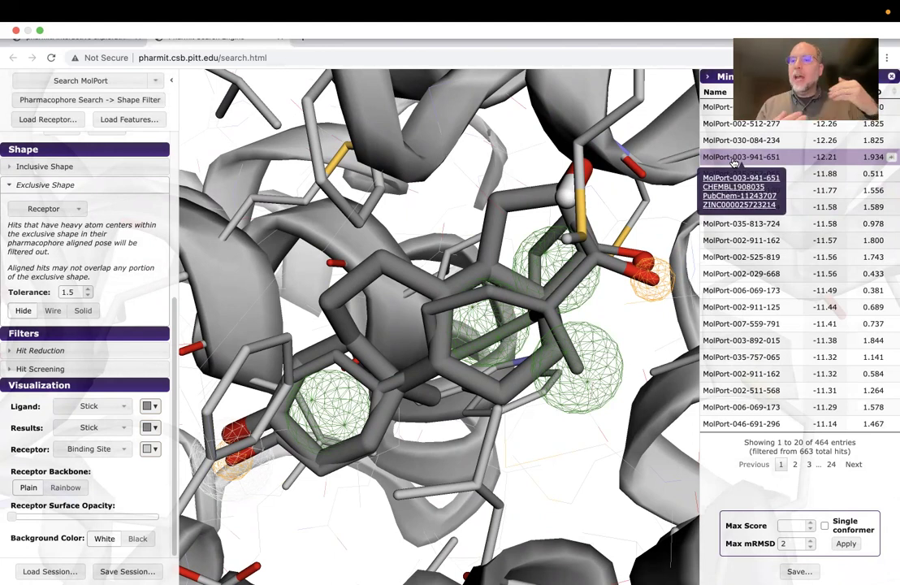
mouse_move(736, 279)
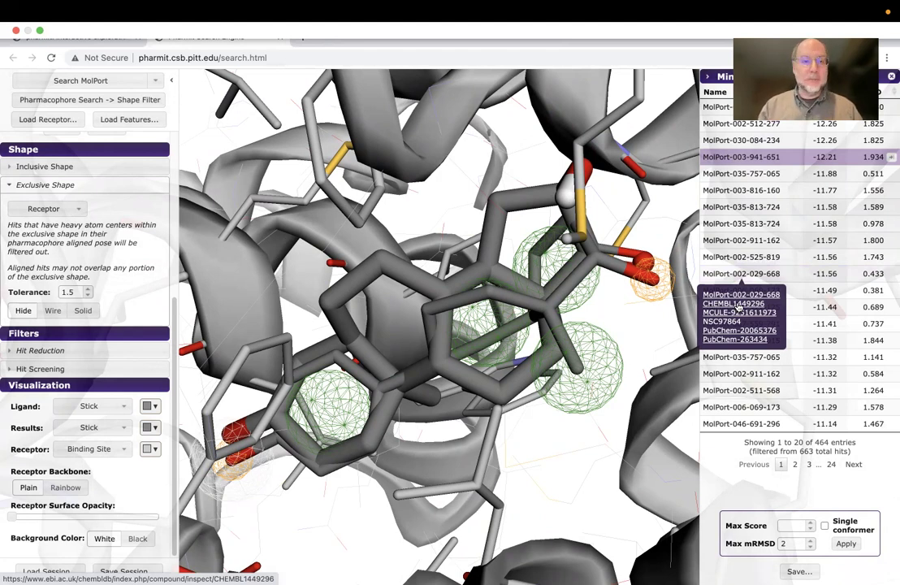
drag(487, 309, 524, 307)
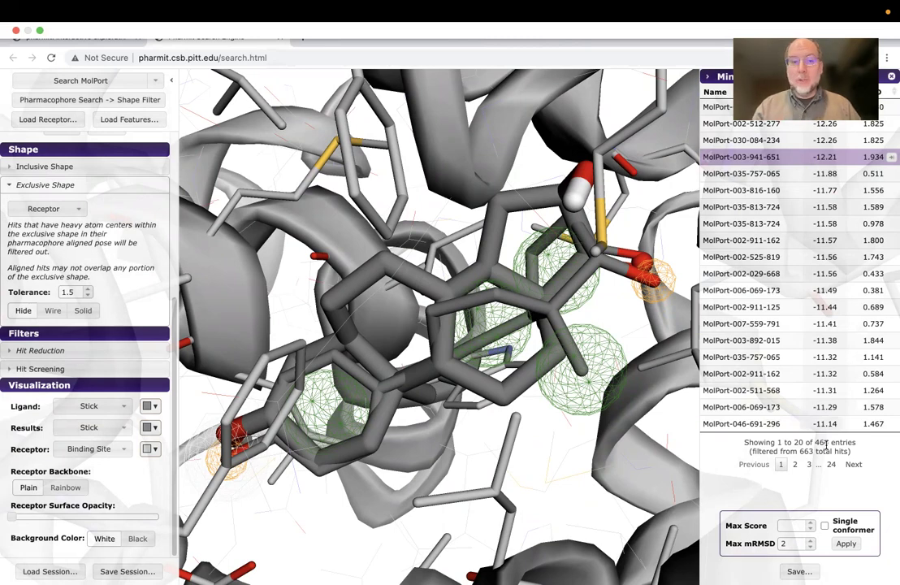
- Play the Keynote lecture and advance from slide 11 to slide 12, 'Protein-Ligand Scoring'
key(ctrl+Left)
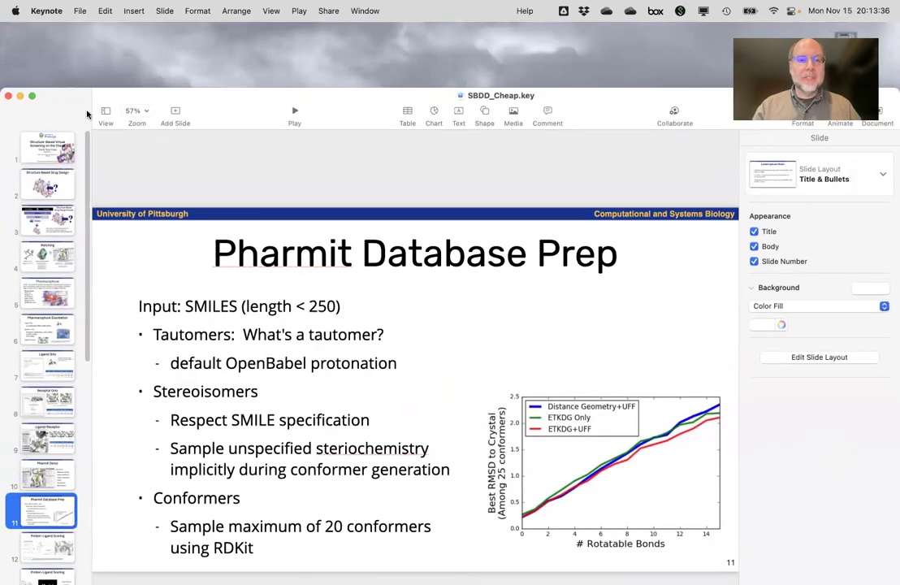
click(294, 115)
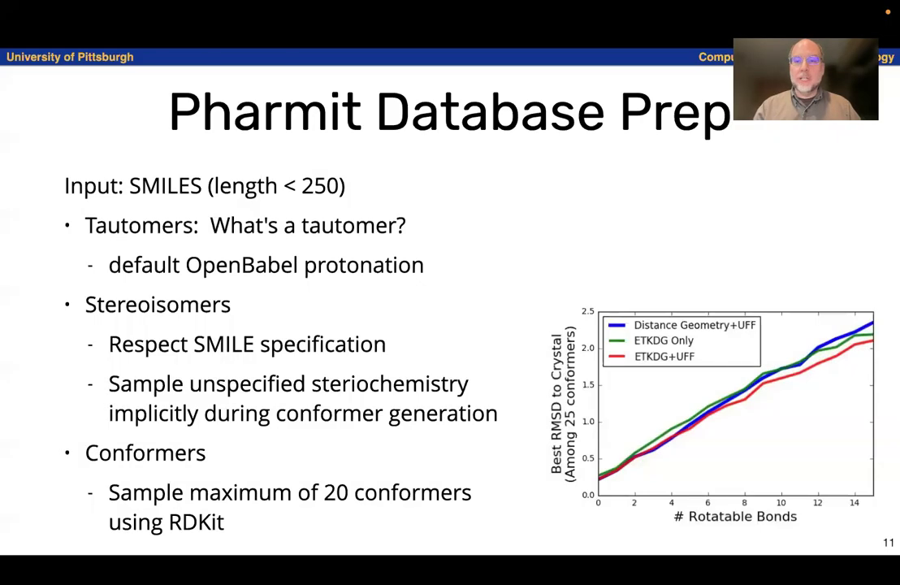
key(Right)
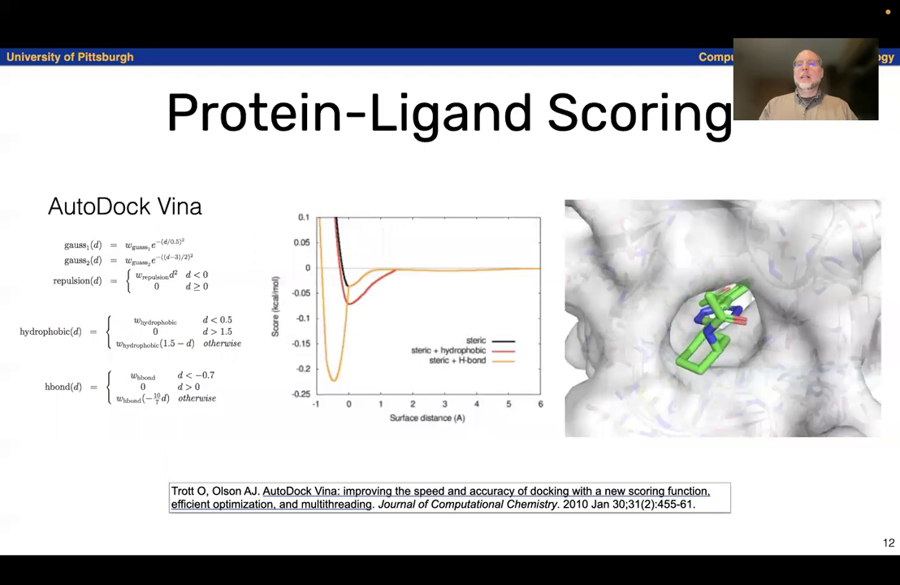